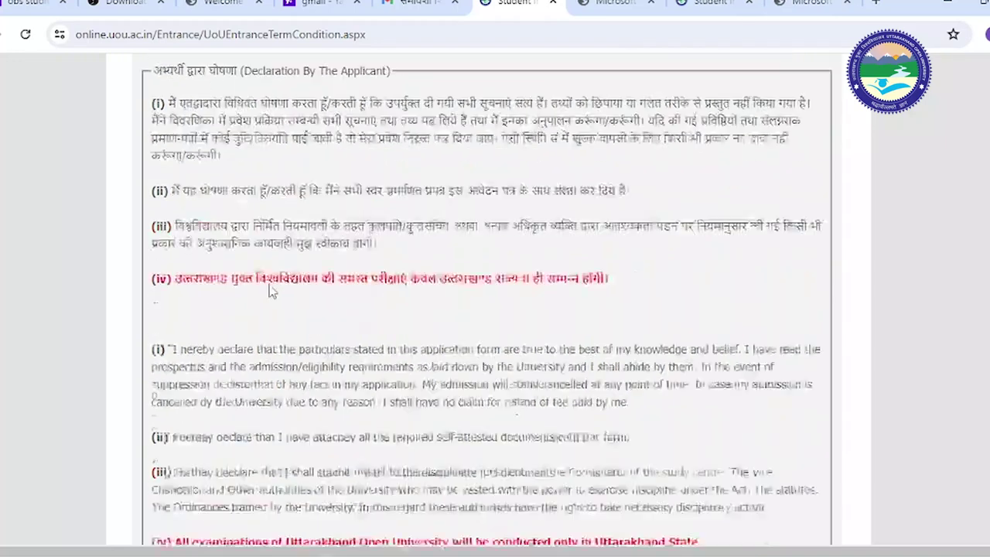
Agree to abide by the rules and regulations in the applicant declaration and proceed to the entrance form
scroll(277, 312, down, 1)
scroll(277, 312, down, 4)
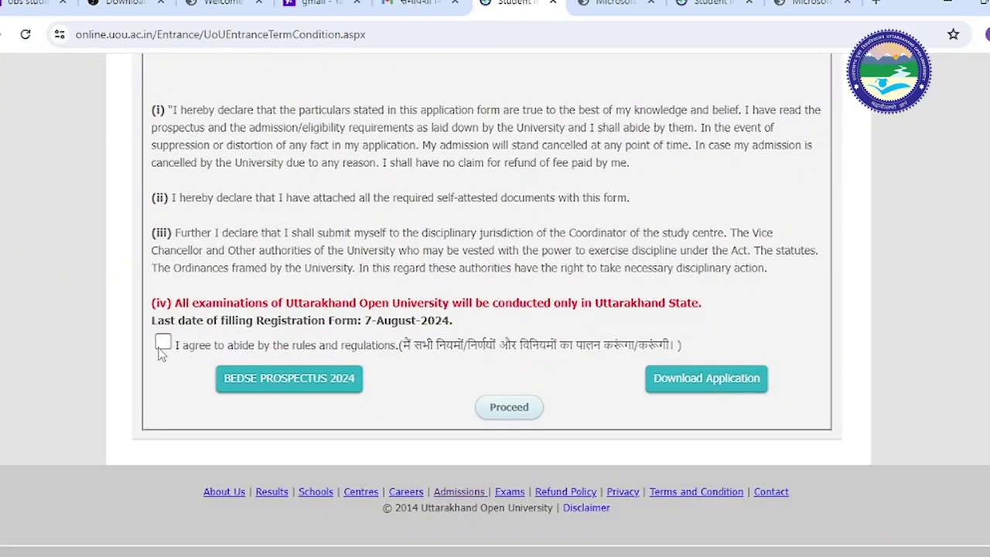
click(163, 342)
click(495, 410)
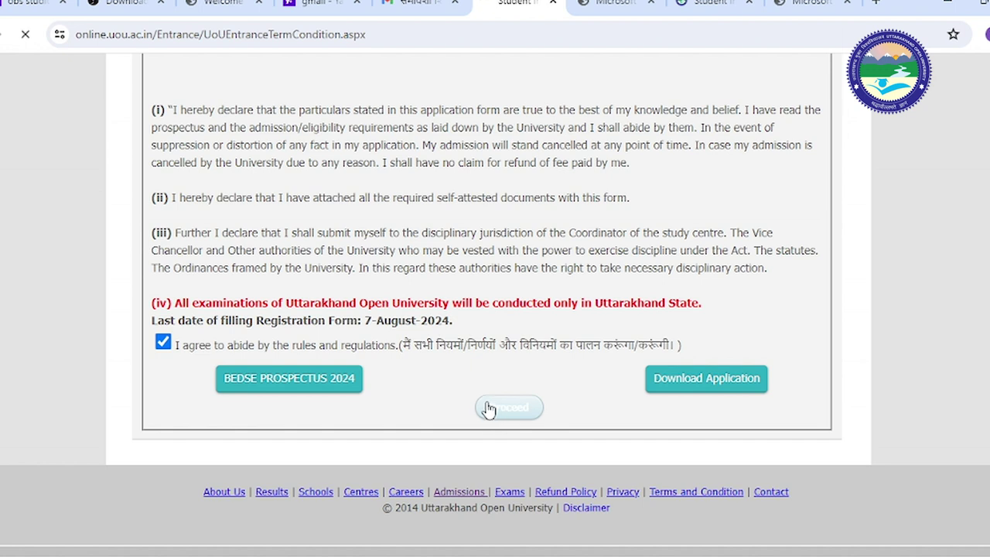
Set the applicant's session to JULY-2024 in the B.Ed. (Special Education) entrance form
scroll(268, 289, down, 2)
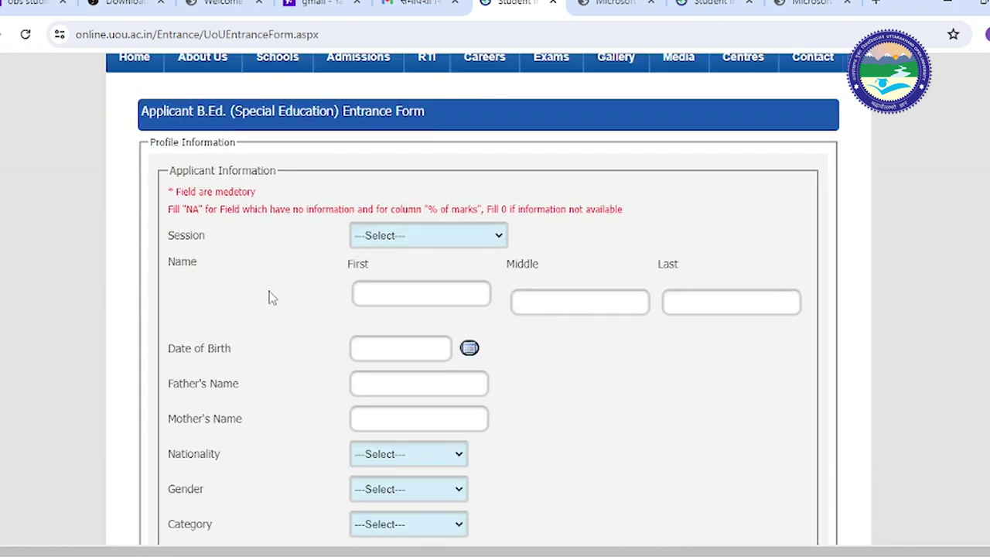
click(426, 226)
click(417, 258)
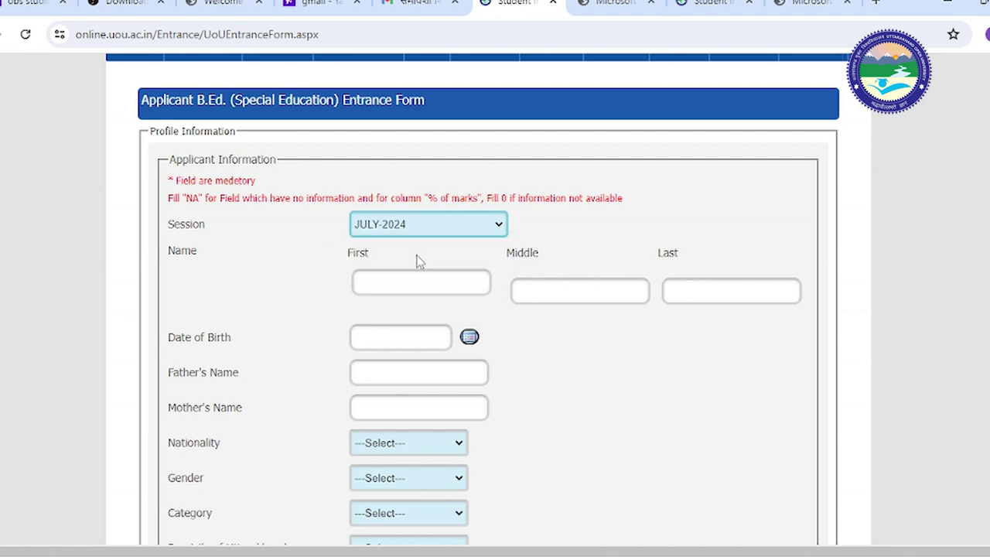
Fill in the applicant's date of birth by picking its year and day in the calendar
scroll(405, 245, down, 2)
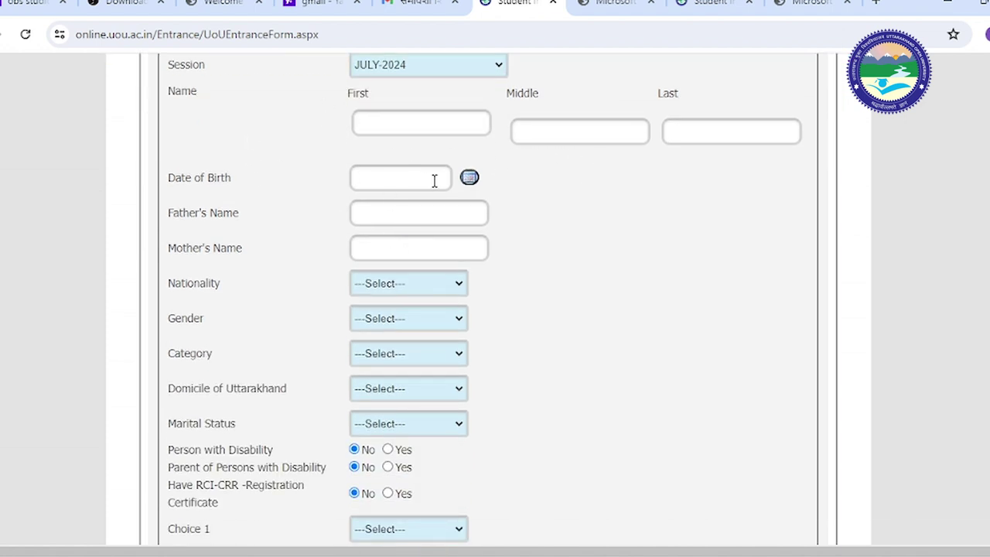
click(469, 178)
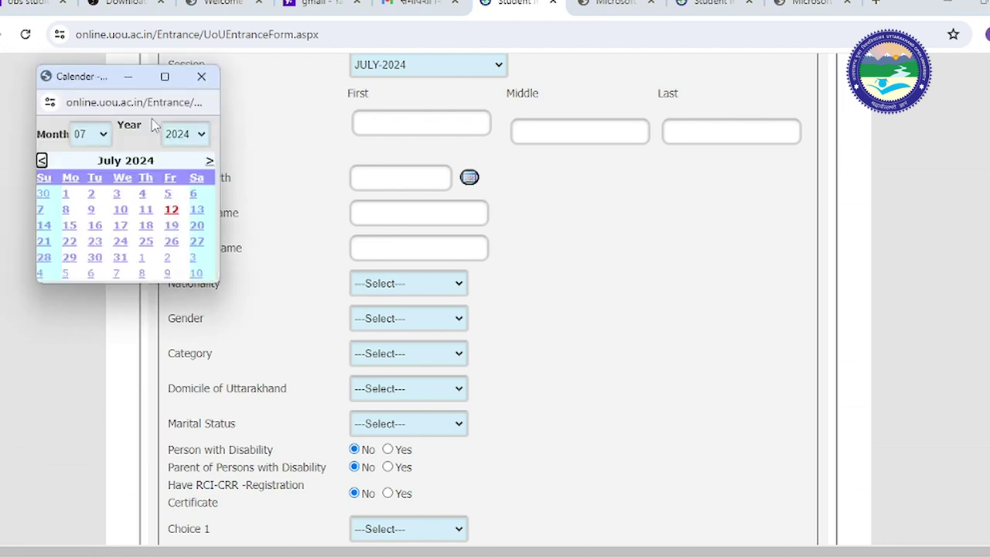
click(180, 133)
scroll(190, 163, up, 8)
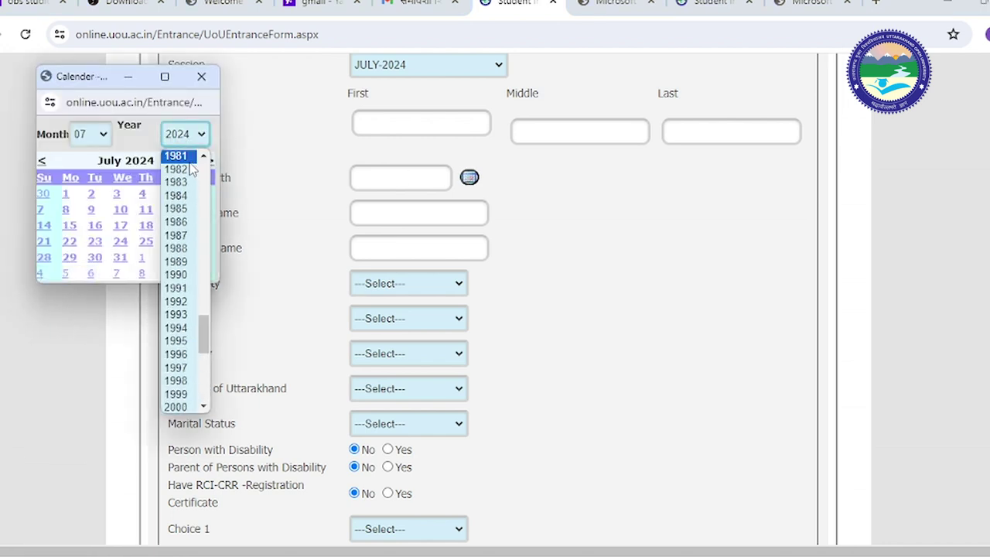
click(177, 340)
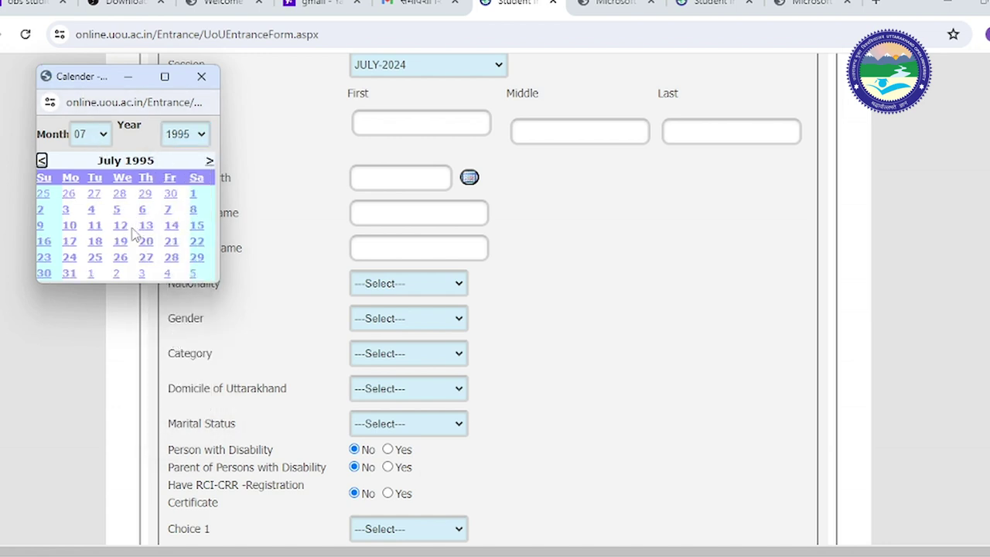
click(96, 227)
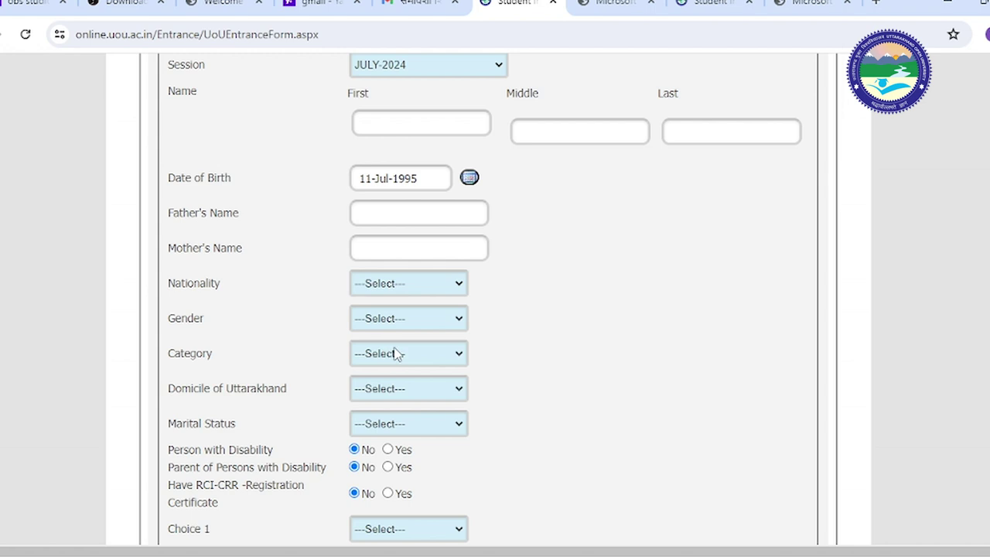
Review the available options for Domicile of Uttarakhand and Category without choosing any
scroll(387, 353, down, 1)
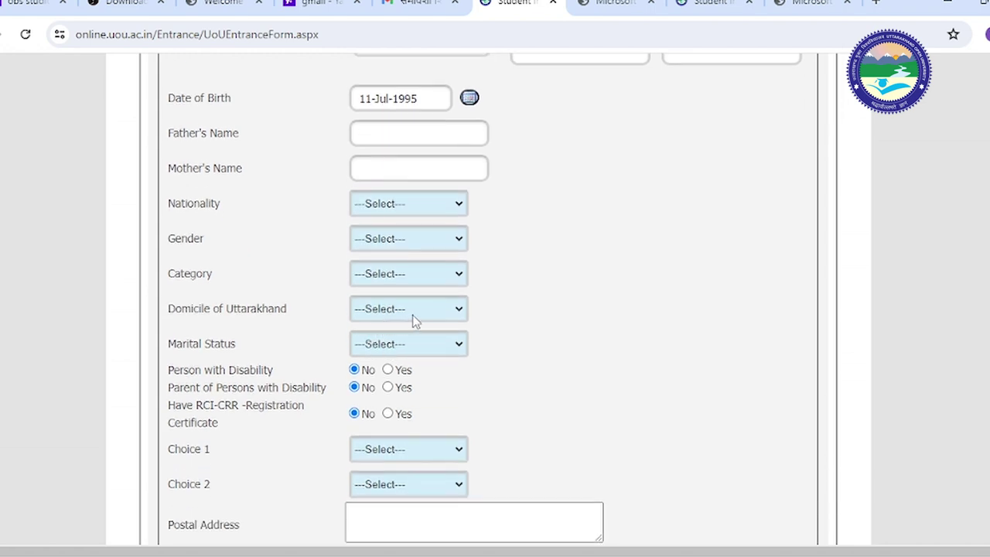
click(412, 314)
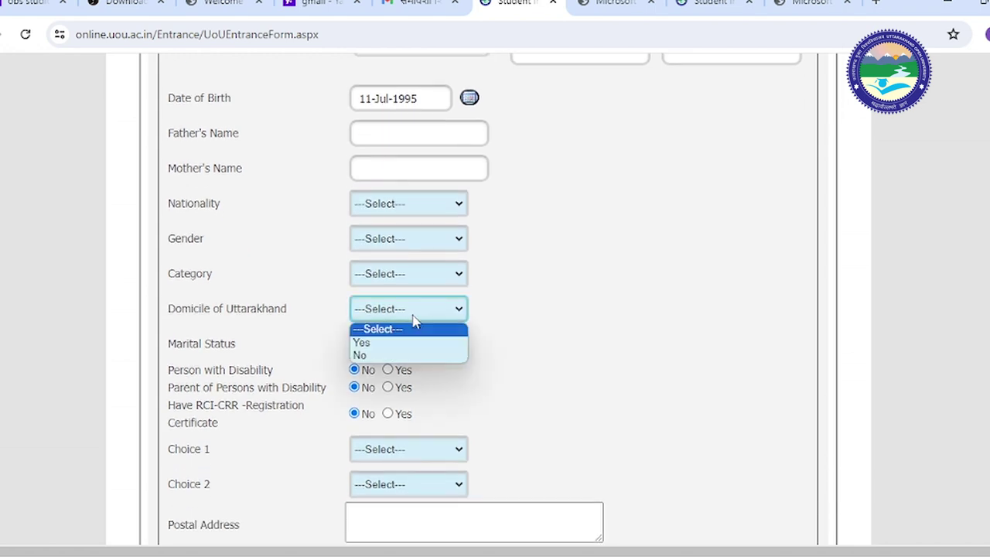
click(414, 317)
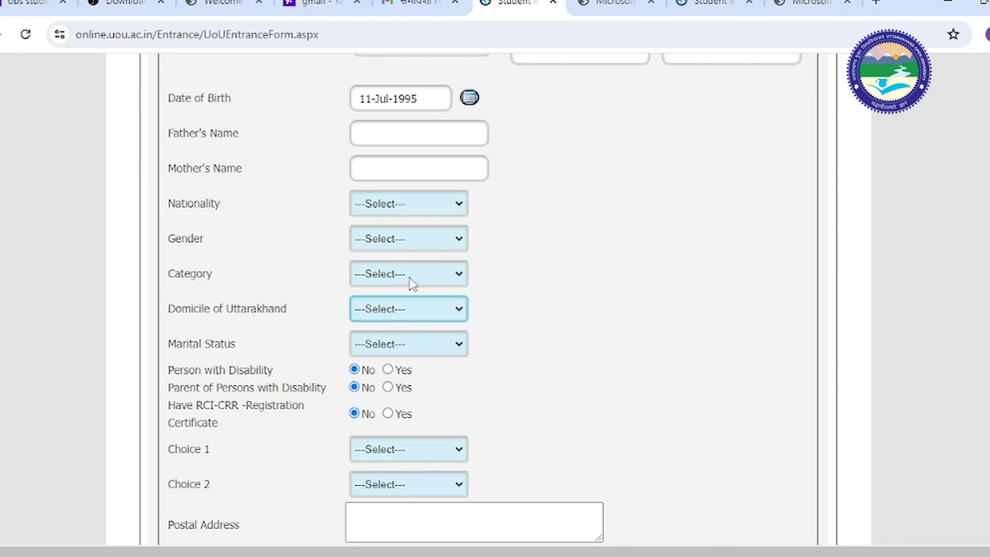
click(412, 279)
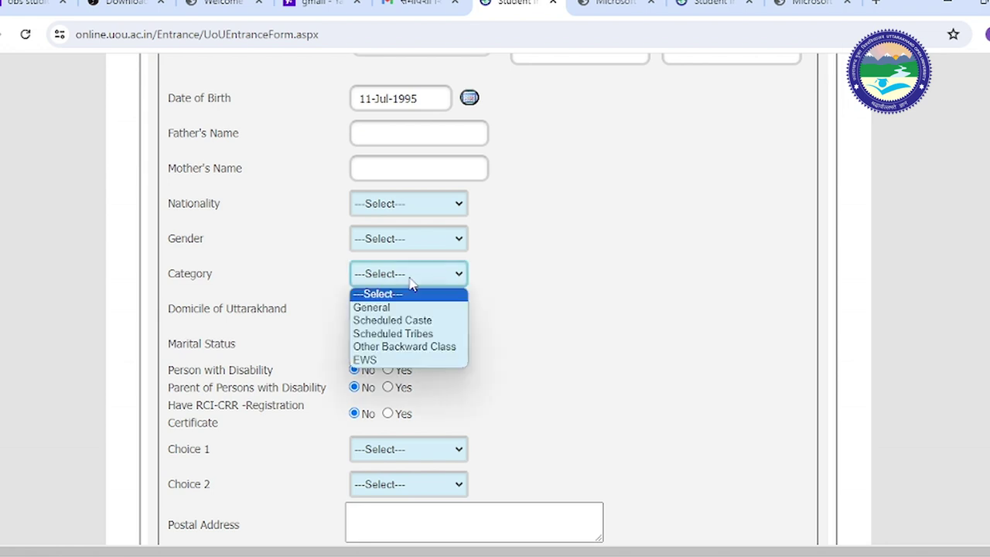
click(358, 286)
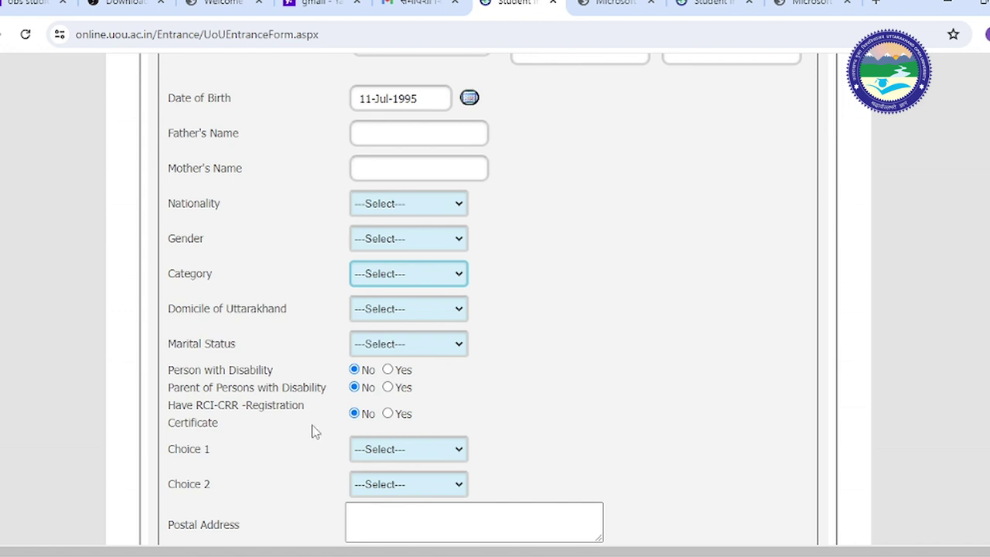
Switch the RCI-CRR registration certificate answer to Yes and return it to No
click(388, 415)
click(353, 414)
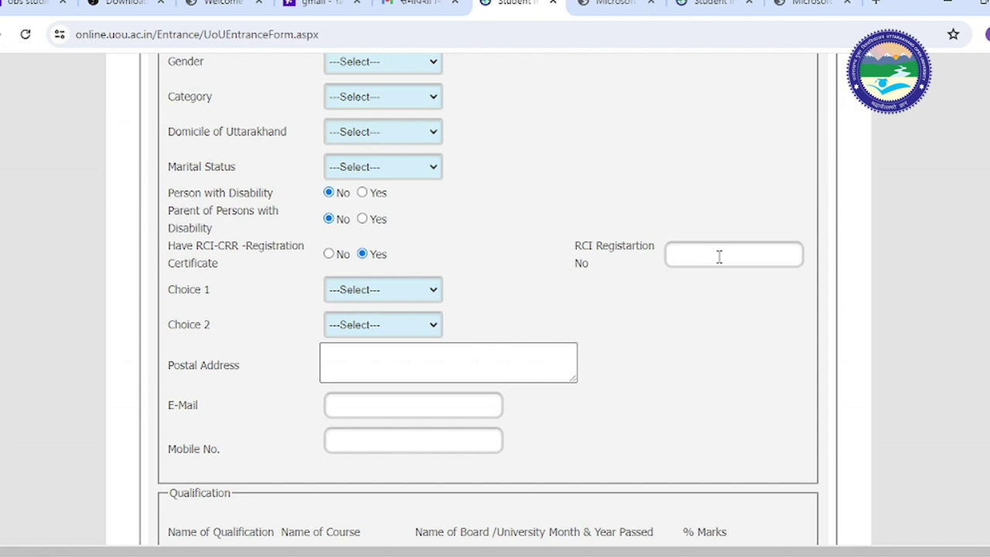
click(330, 255)
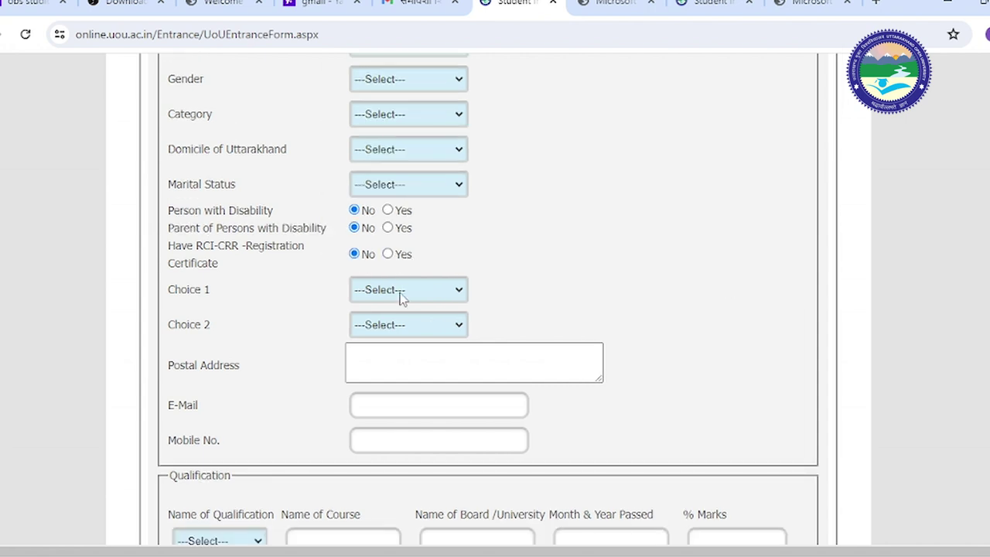
Review the specialisation options offered for Choice 1 and Choice 2 without selecting one
click(401, 299)
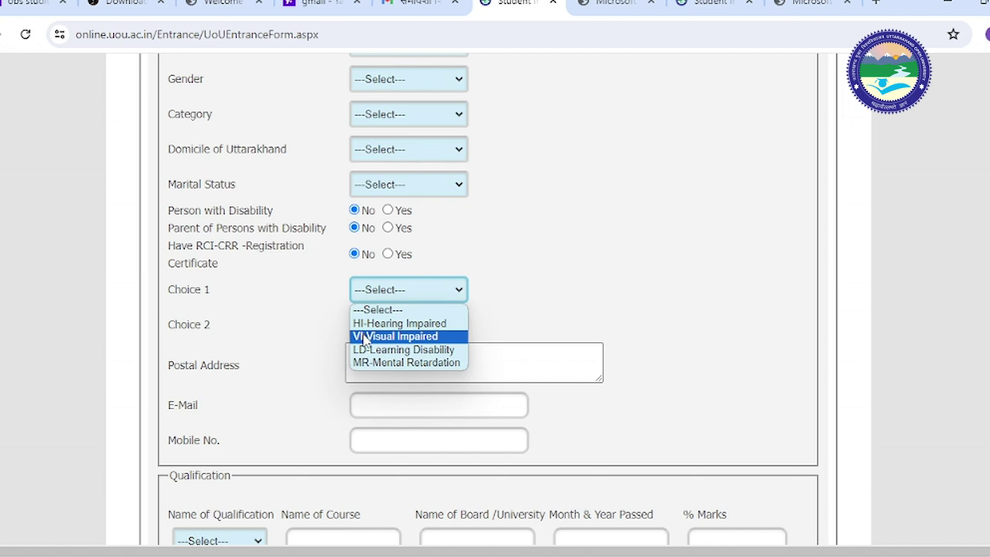
click(510, 294)
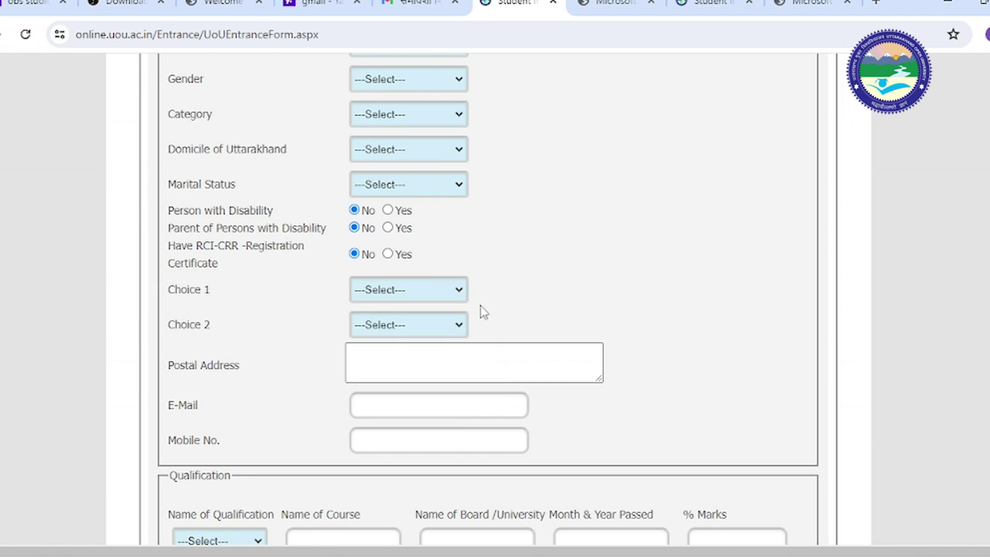
click(453, 324)
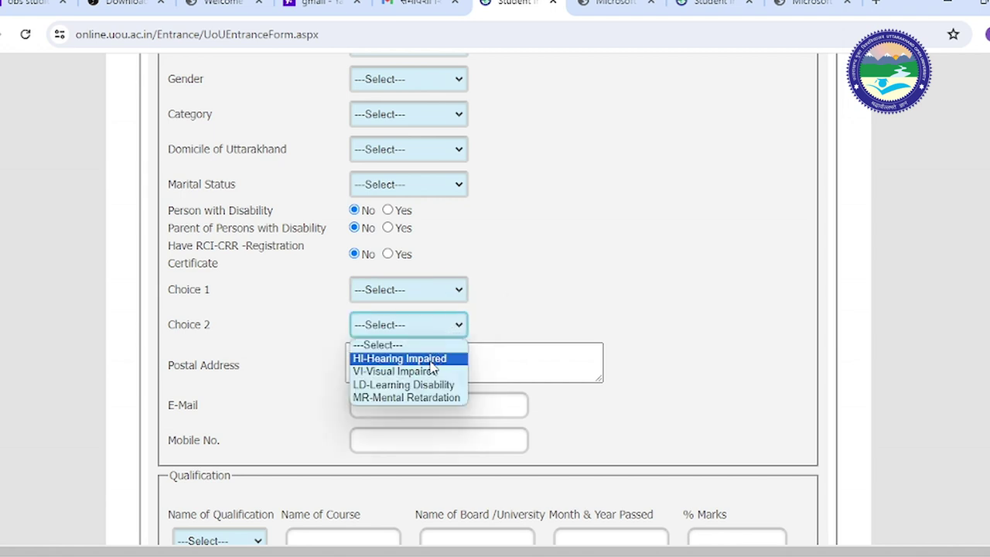
click(491, 322)
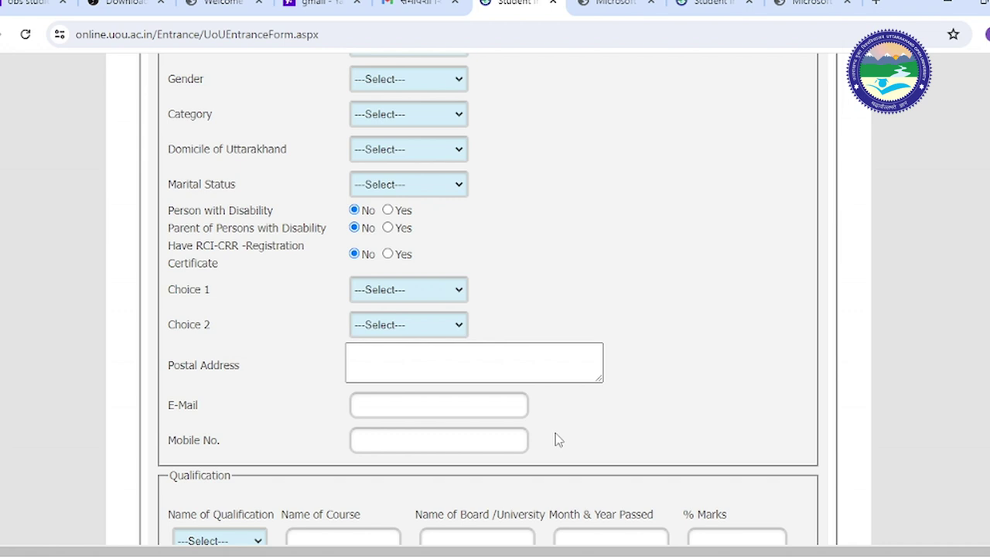
Examine the Name of Qualification options in each of the four rows of the Qualification section
scroll(555, 434, down, 1)
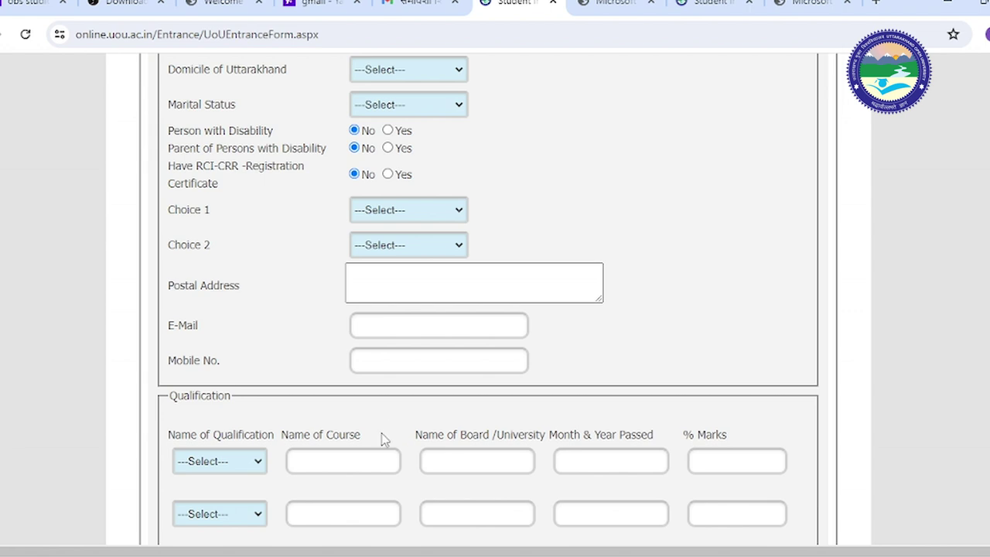
scroll(398, 433, down, 1)
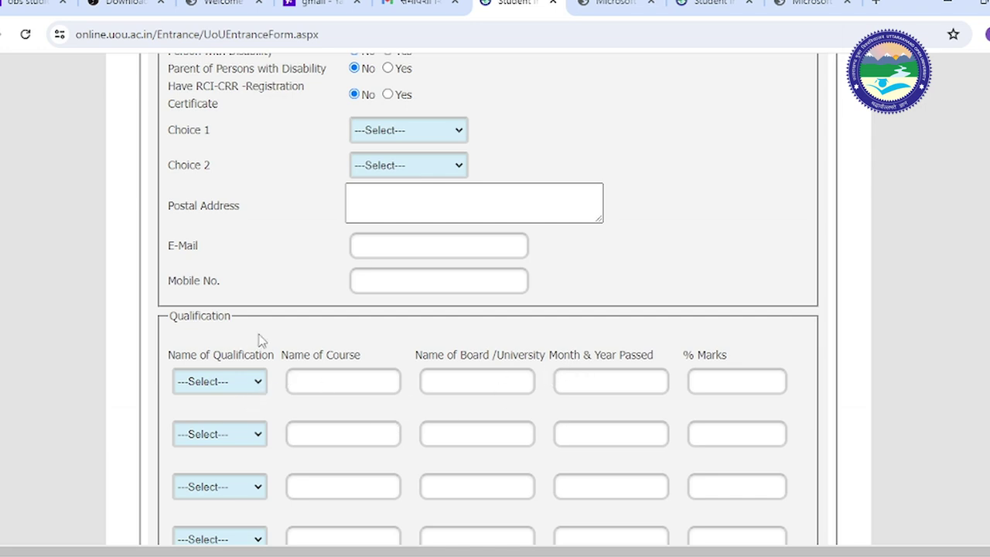
click(258, 381)
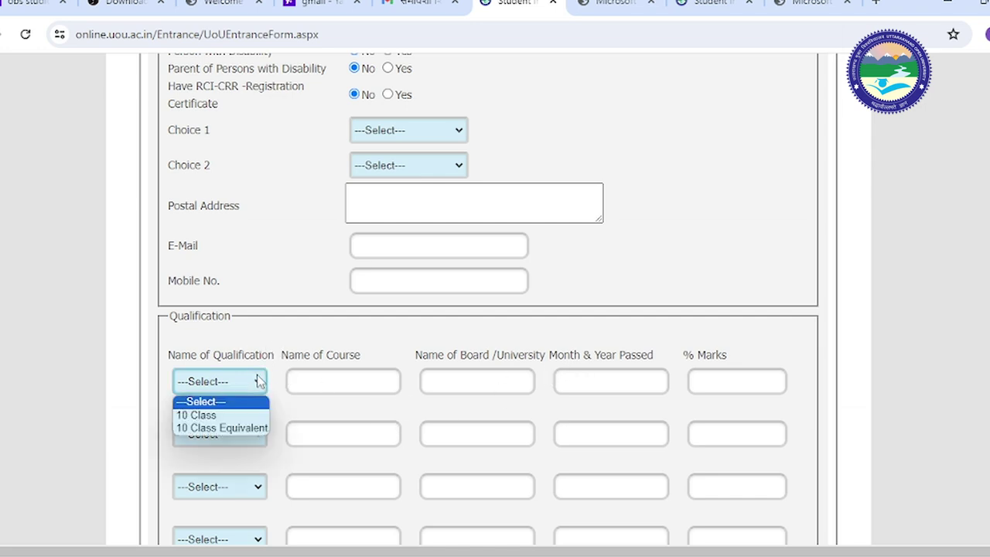
click(263, 376)
scroll(263, 377, down, 2)
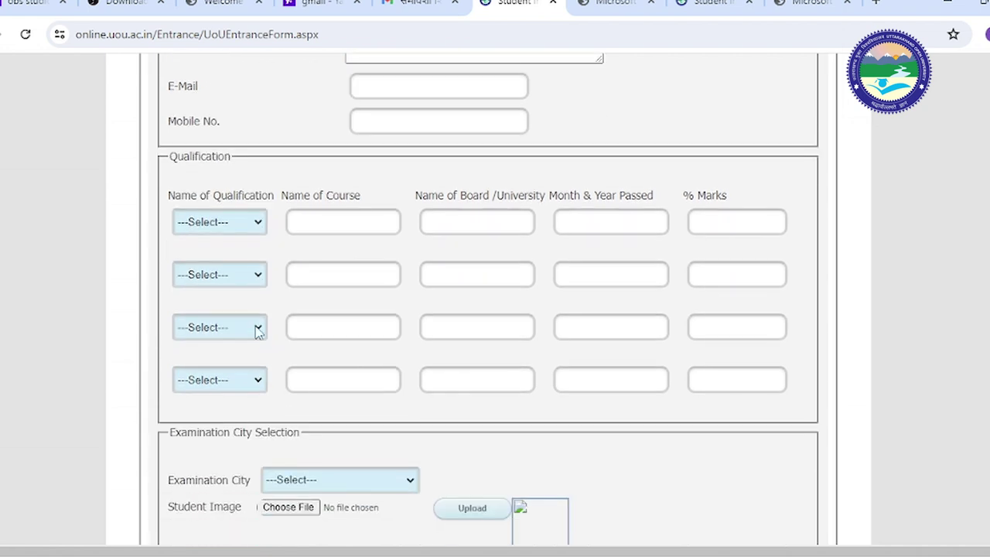
click(260, 277)
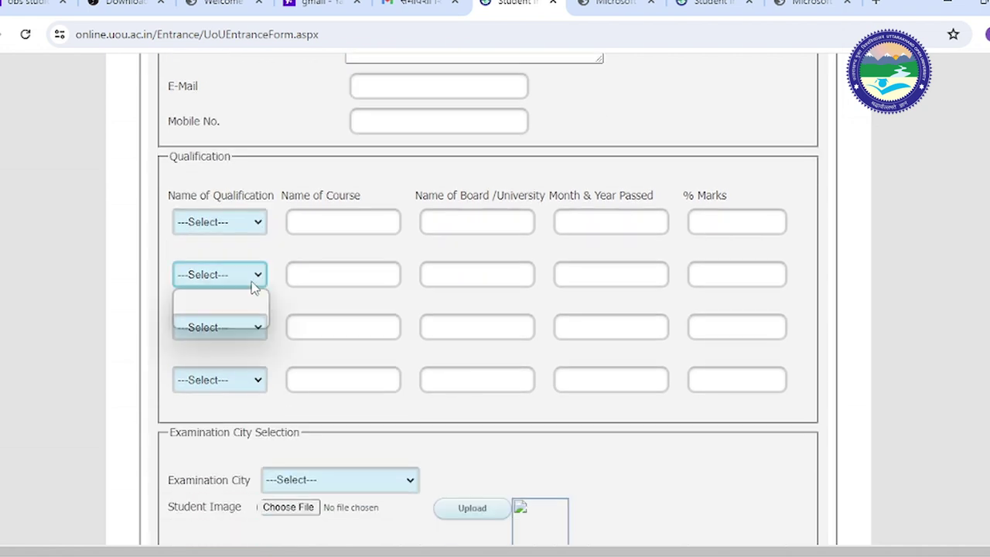
click(247, 338)
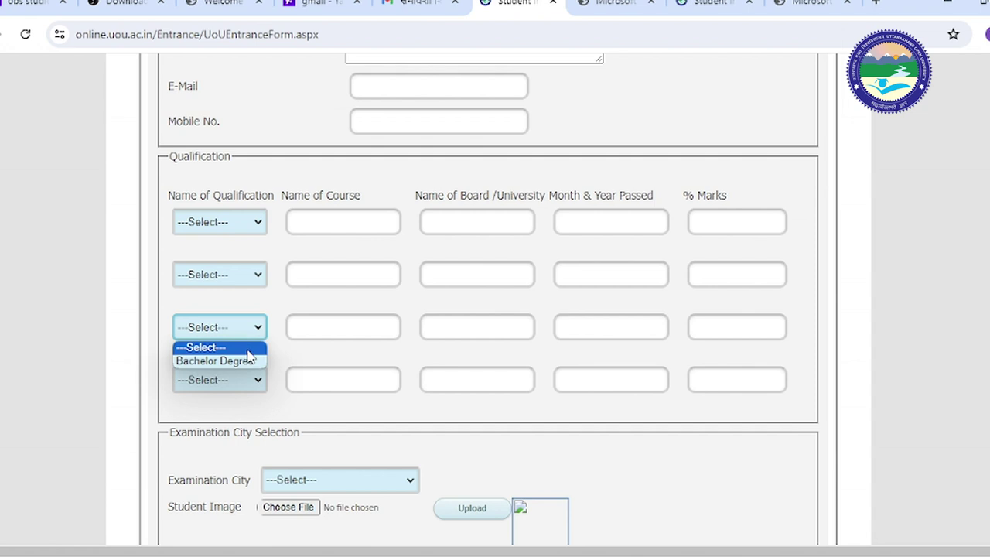
click(200, 381)
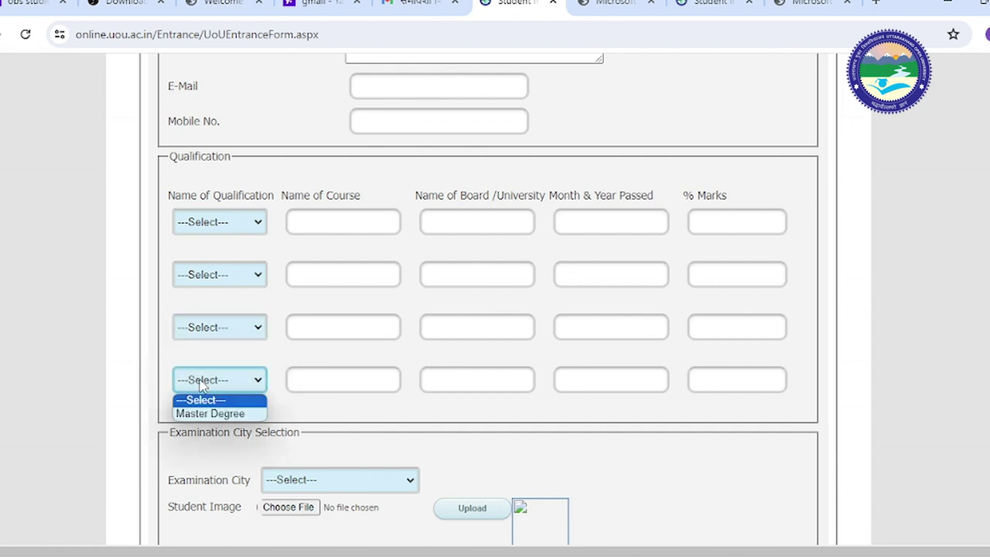
Check the course and board/university entry fields in the fourth qualification row, leaving them empty
click(331, 380)
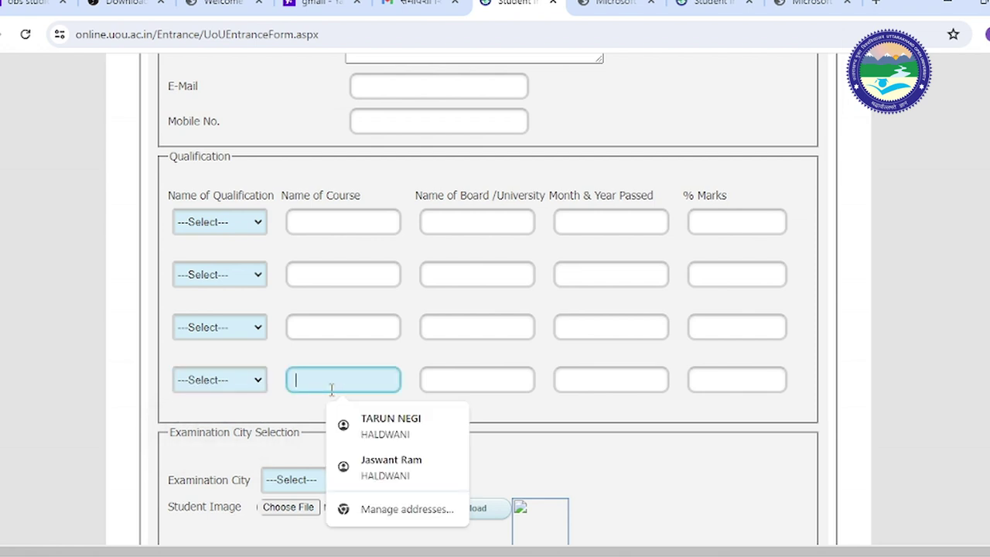
click(512, 364)
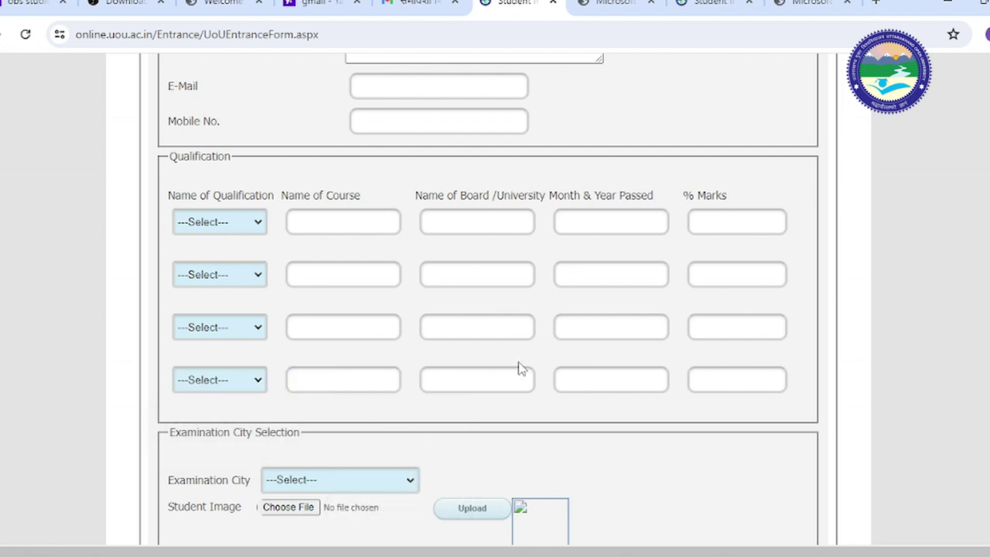
click(390, 383)
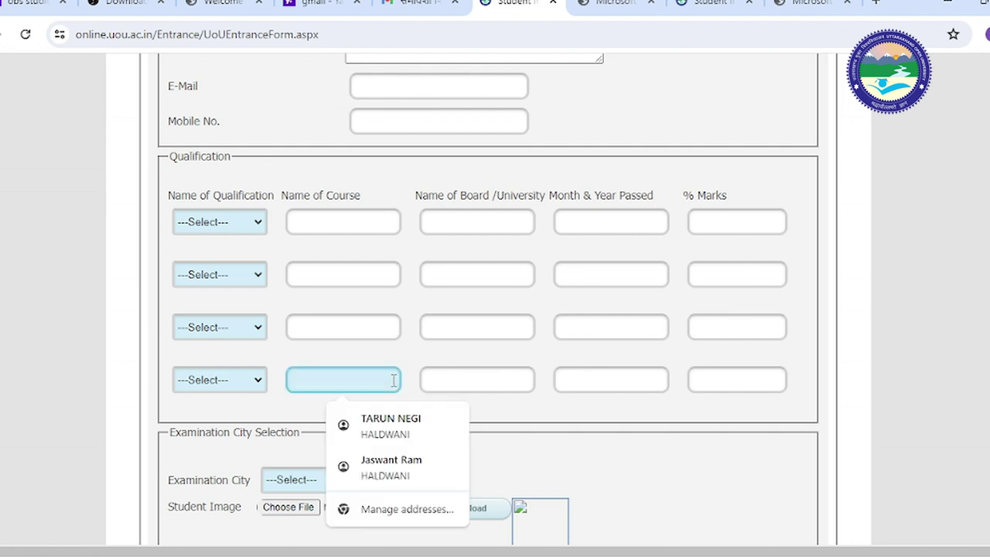
click(427, 379)
click(711, 447)
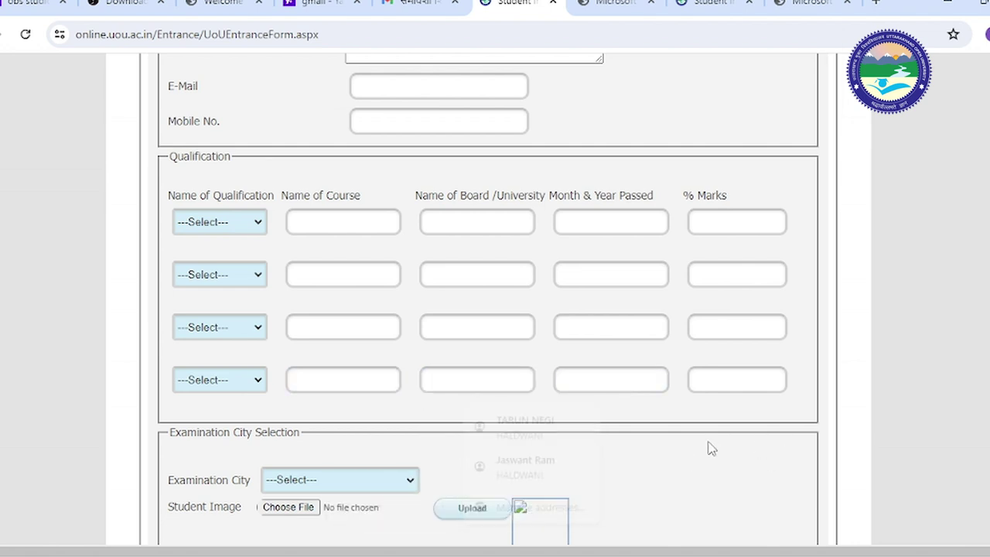
Review the Examination City options and the image, signature, fee and payment fields that follow
scroll(356, 453, down, 1)
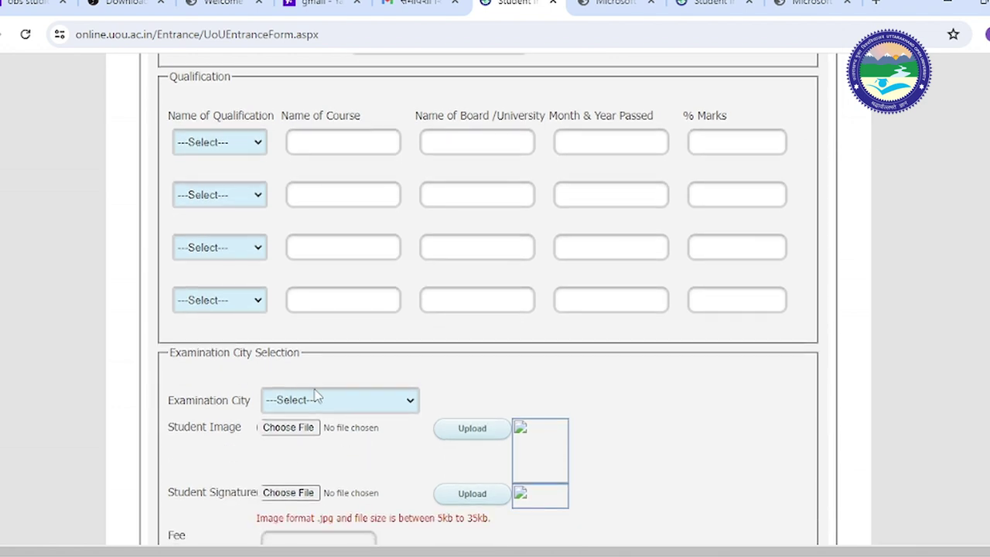
click(317, 402)
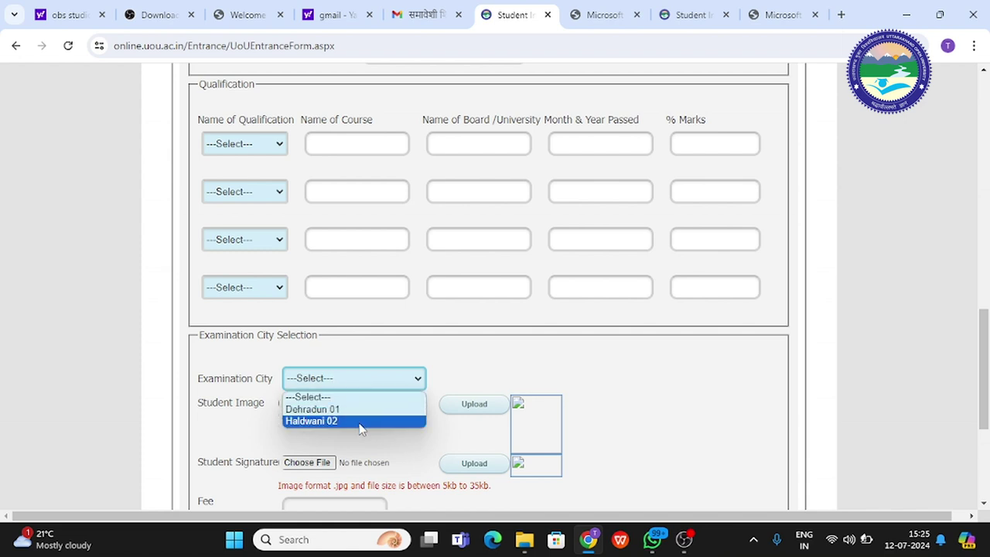
click(201, 438)
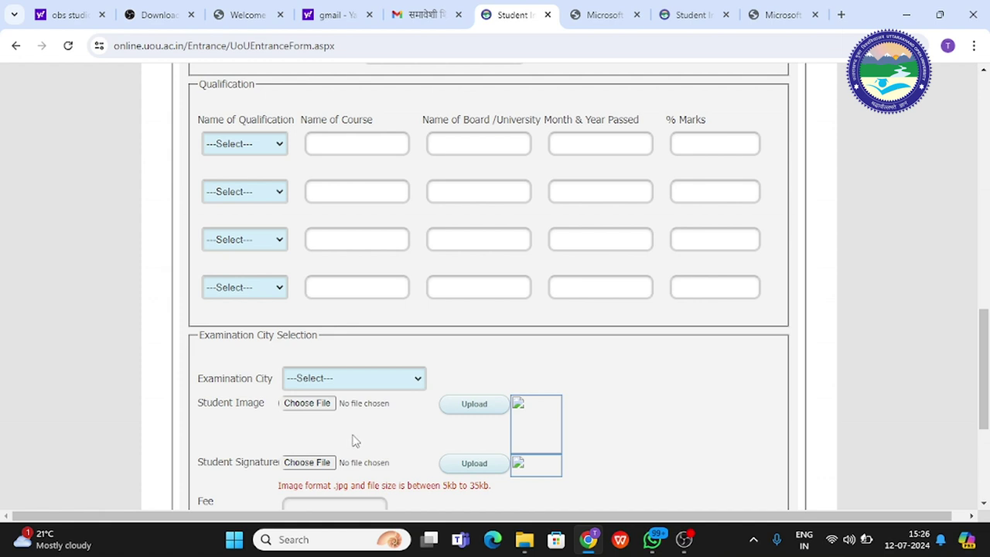
scroll(352, 443, down, 2)
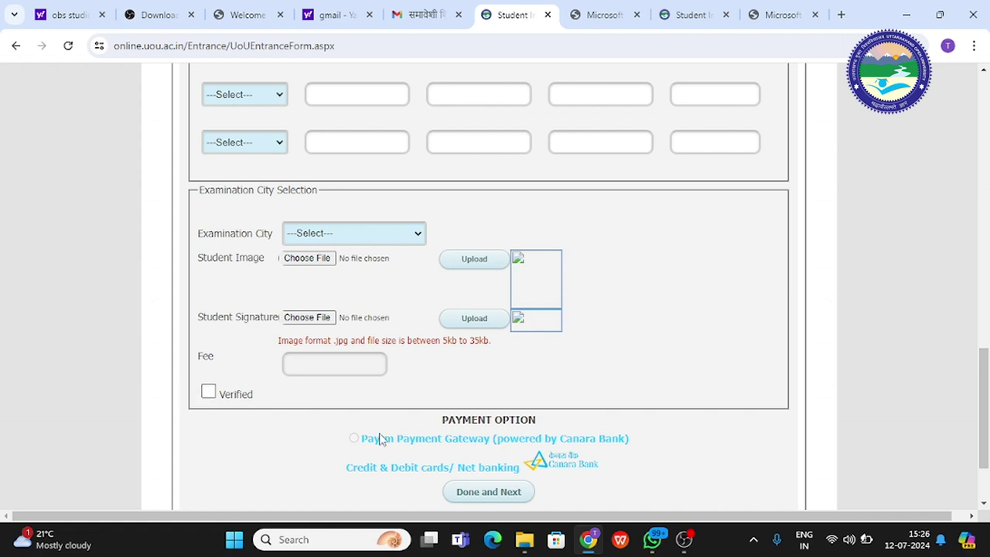
Review the Paytm payment option and the Done and Next control at the end of the entrance form
scroll(379, 439, down, 1)
click(493, 425)
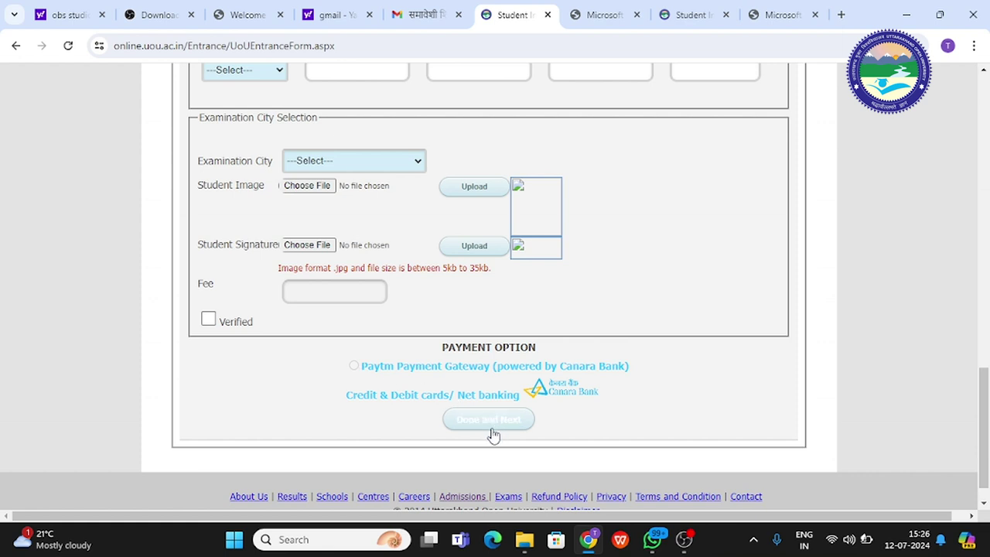
click(458, 418)
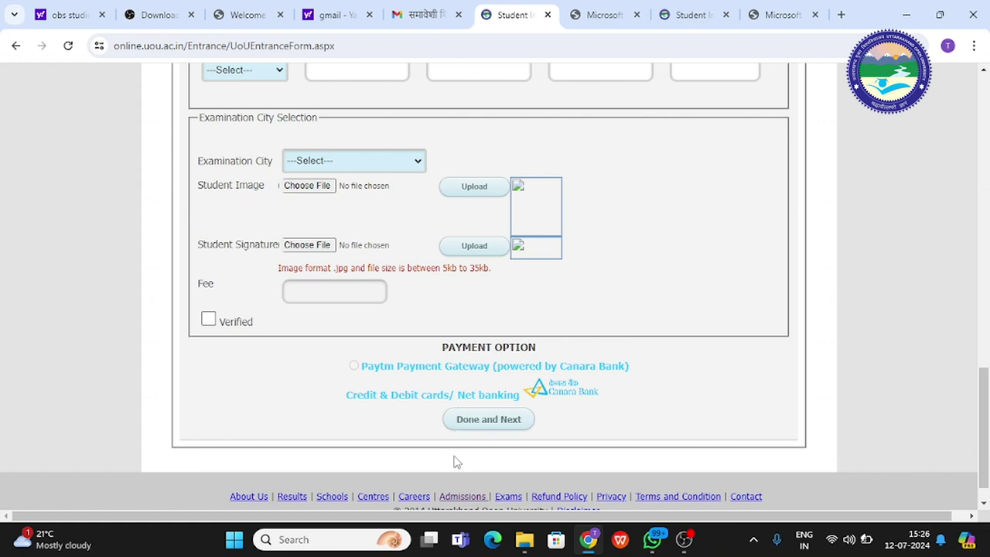
Return to the declaration page and open the Download Application page for printing the entrance form
mouse_move(609, 10)
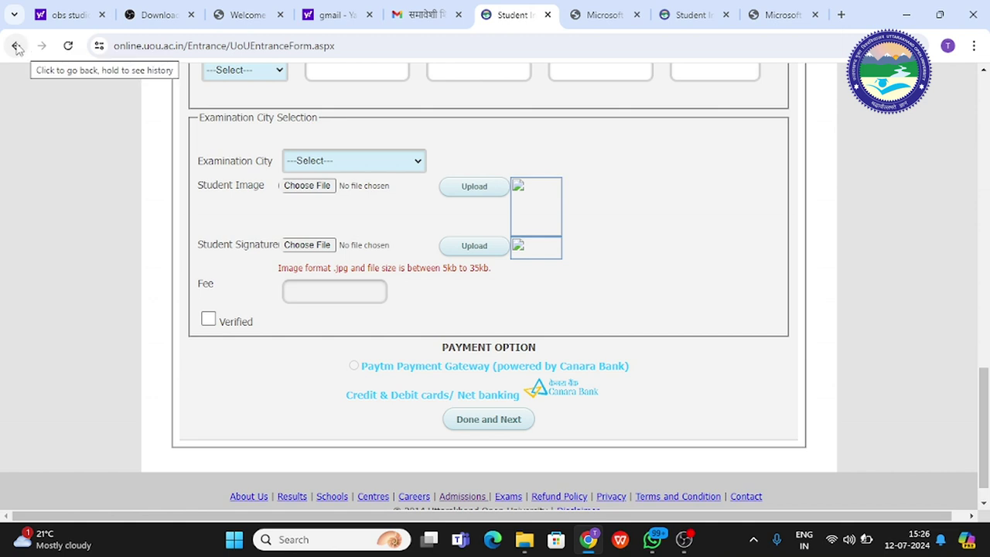
click(16, 47)
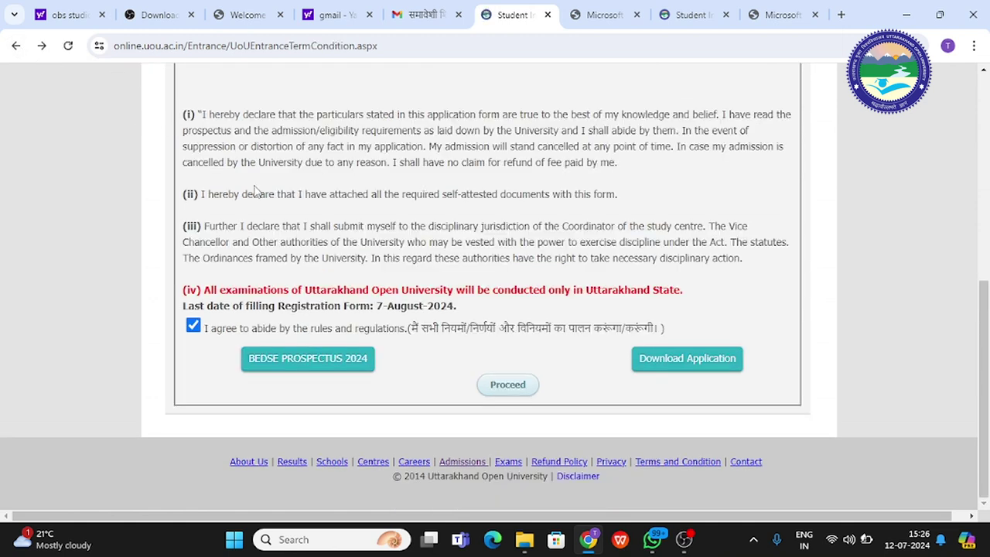
click(691, 362)
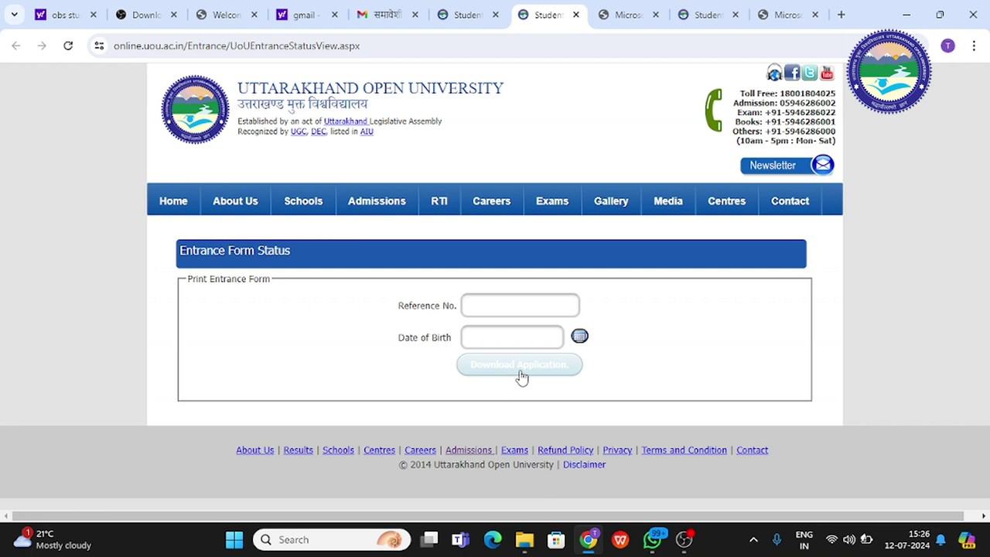
Look through the 2024 B.Ed. Special Education prospectus from its cover to the career opportunities section on page 3
click(631, 23)
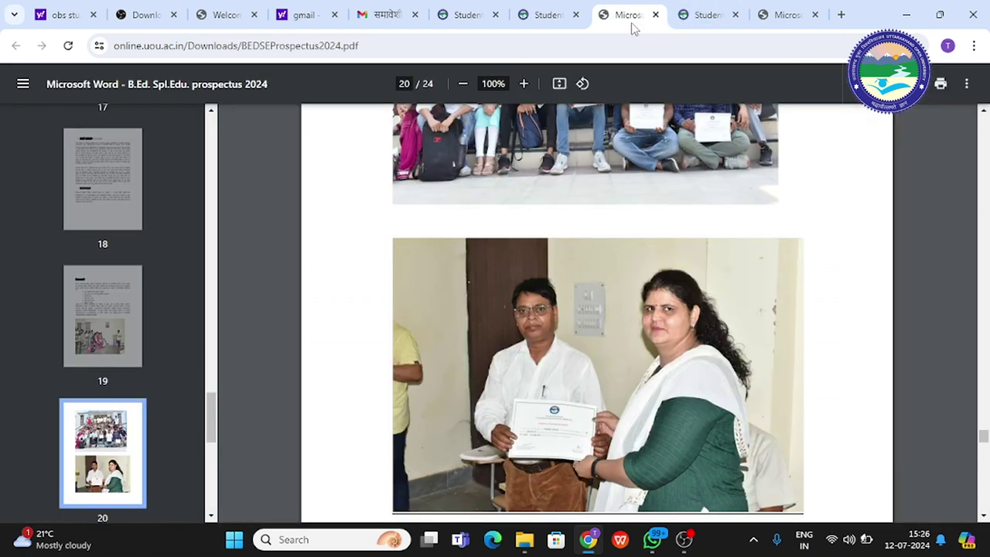
scroll(940, 193, up, 5)
drag(984, 428, 984, 122)
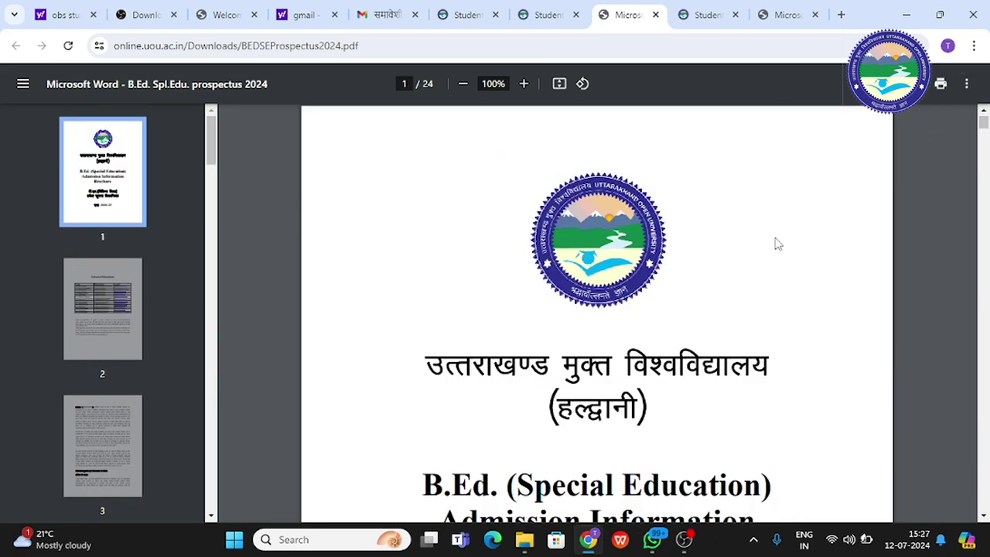
scroll(777, 244, down, 20)
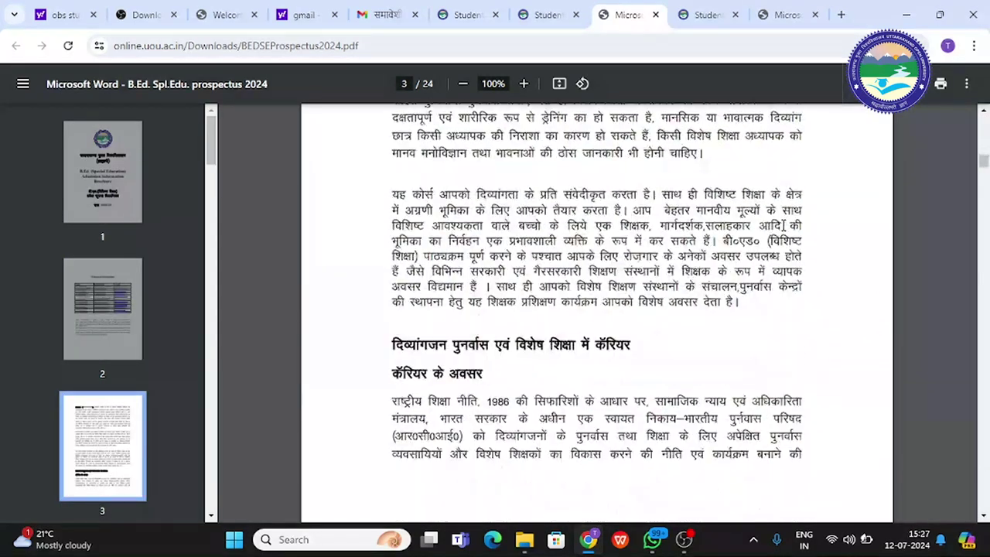
scroll(781, 227, down, 3)
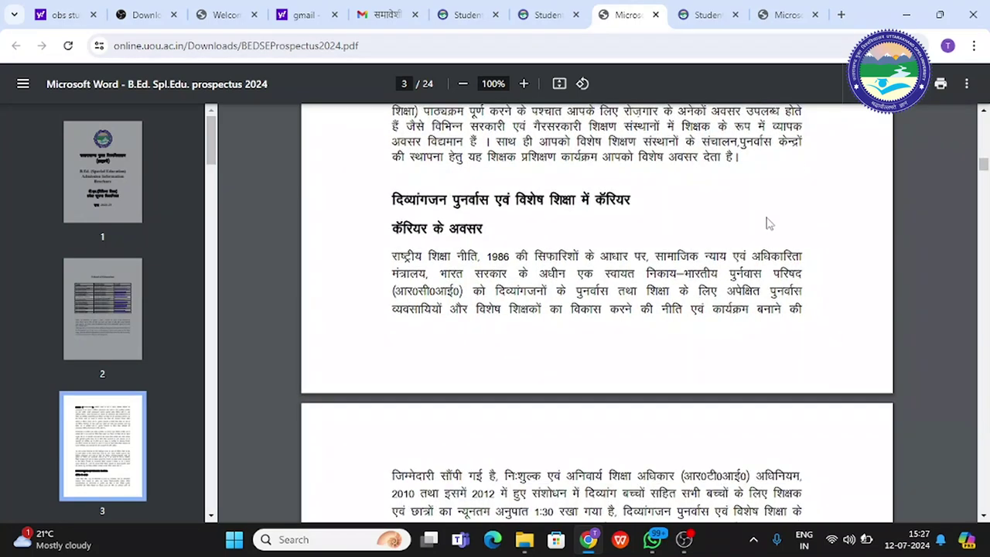
Recheck the Entrance Form Status page and the declaration page's BEDSE PROSPECTUS 2024 and Download Application options
click(549, 15)
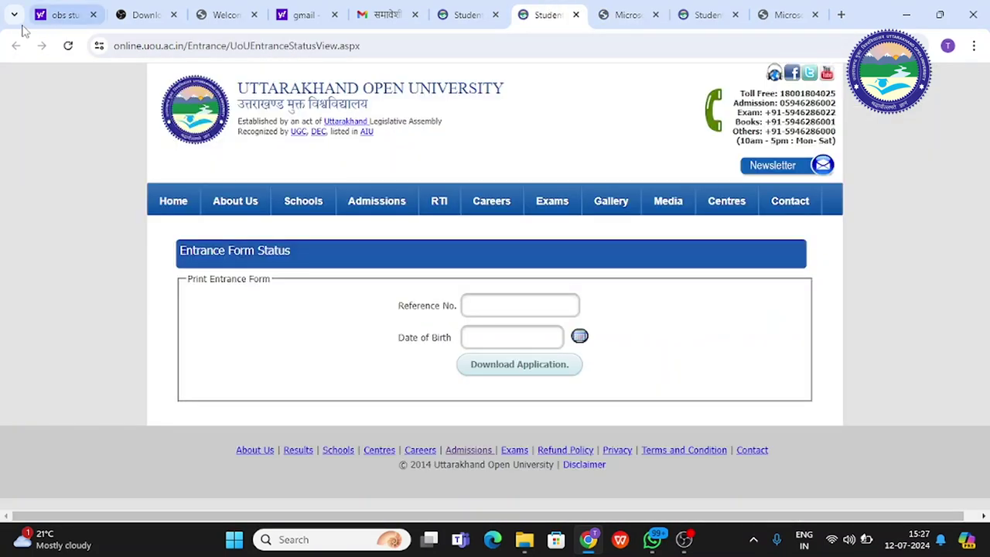
click(68, 46)
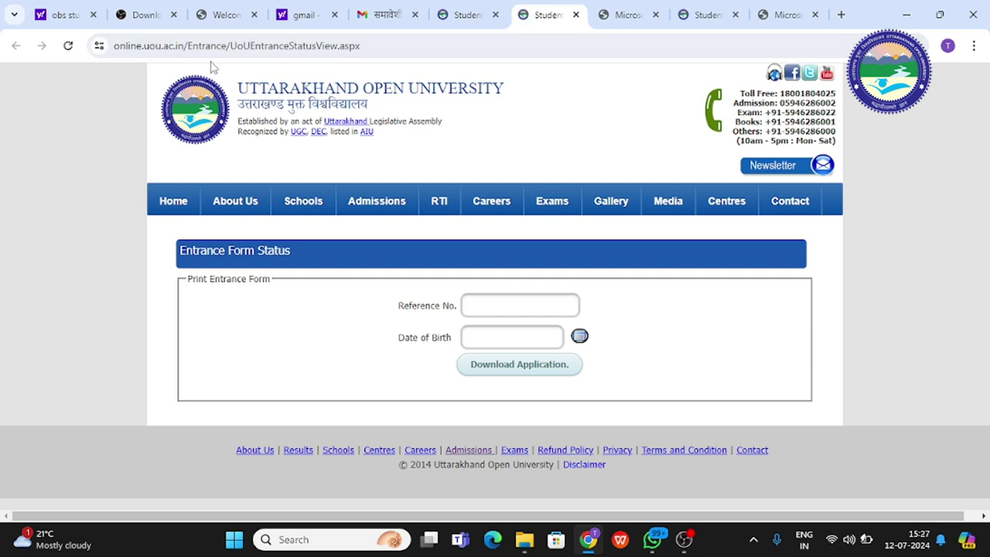
click(468, 15)
scroll(621, 294, up, 2)
scroll(619, 317, down, 3)
scroll(617, 309, up, 4)
scroll(616, 302, down, 5)
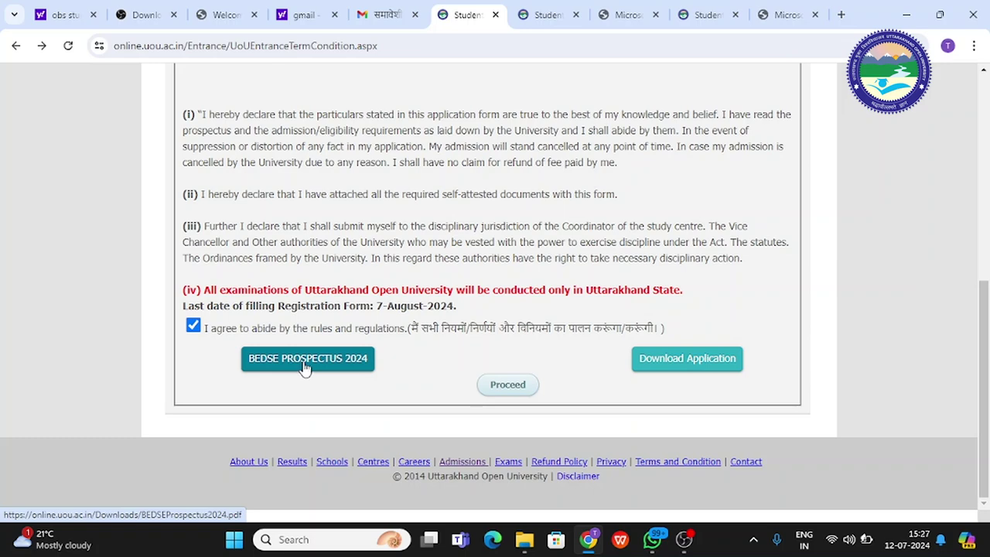
Read the prospectus from the career opportunities section on page 3 to the rehabilitation professional categories on page 6
click(546, 14)
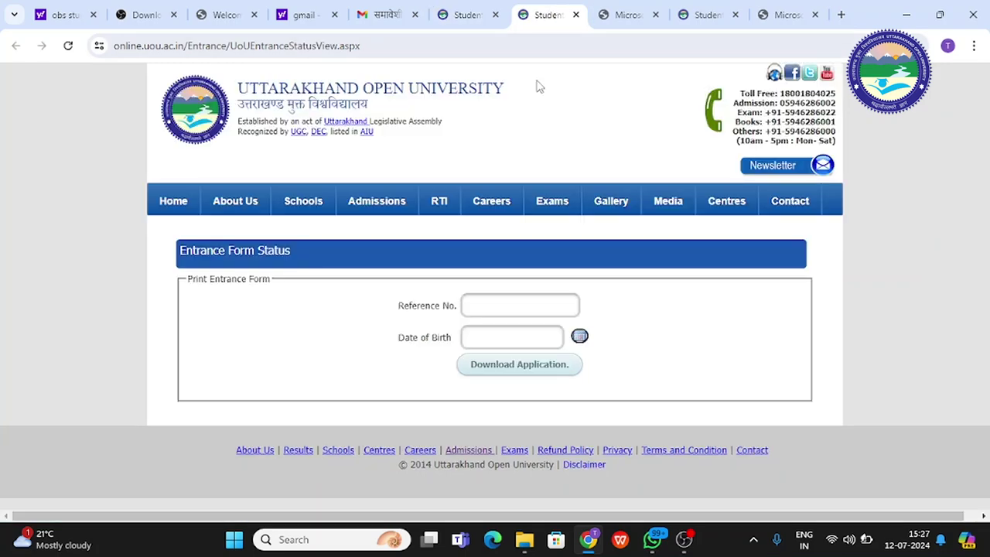
click(616, 17)
scroll(536, 294, up, 4)
scroll(537, 291, down, 4)
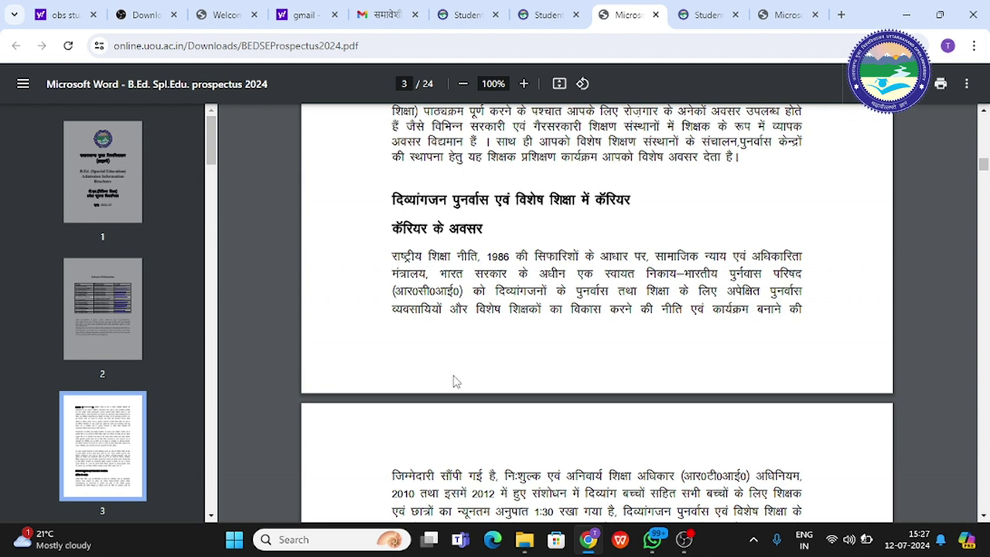
scroll(458, 380, down, 2)
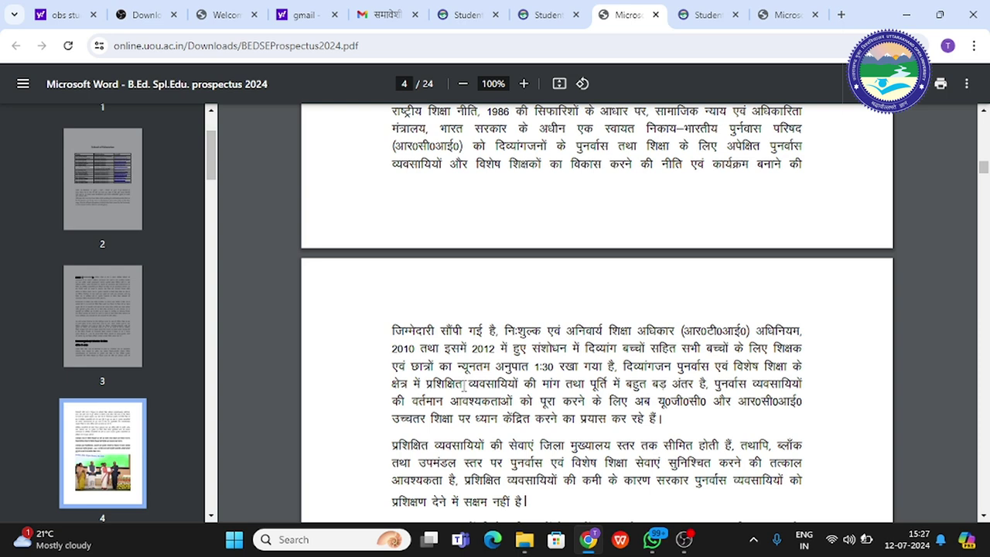
scroll(464, 383, down, 2)
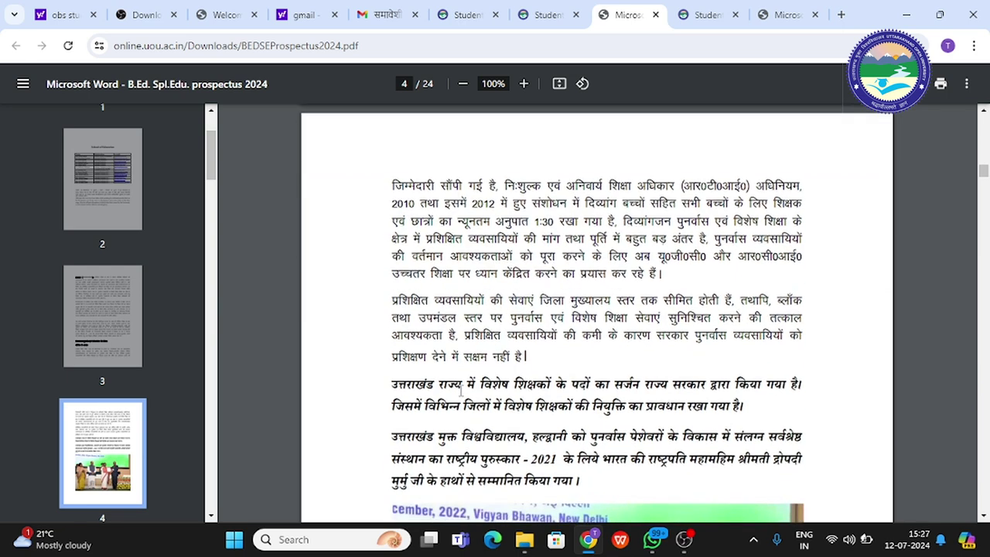
scroll(463, 391, down, 2)
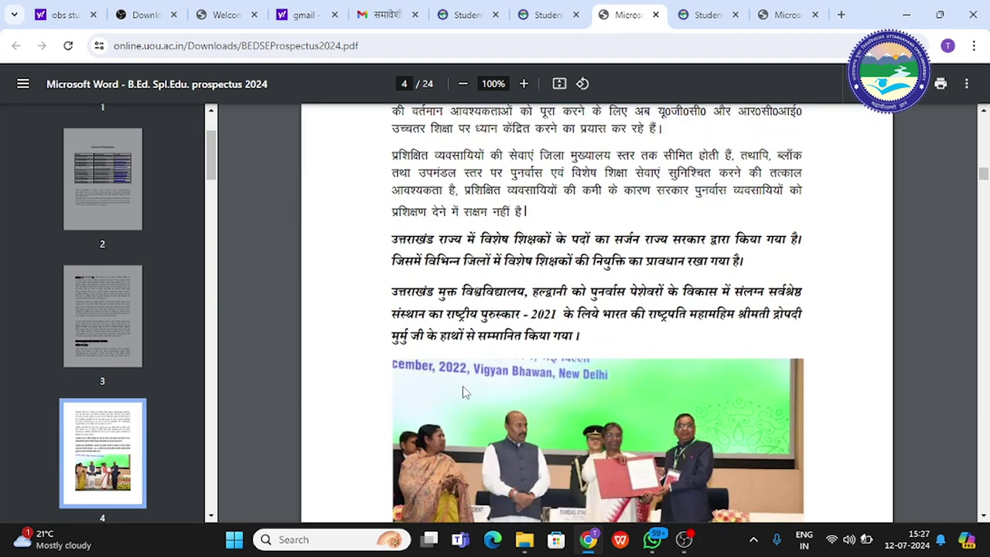
scroll(463, 389, down, 4)
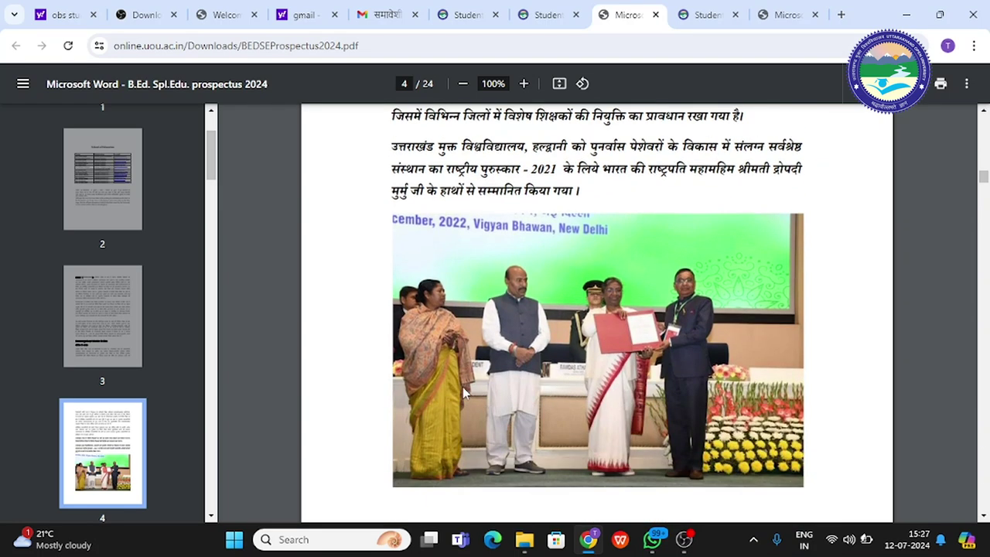
scroll(474, 393, down, 2)
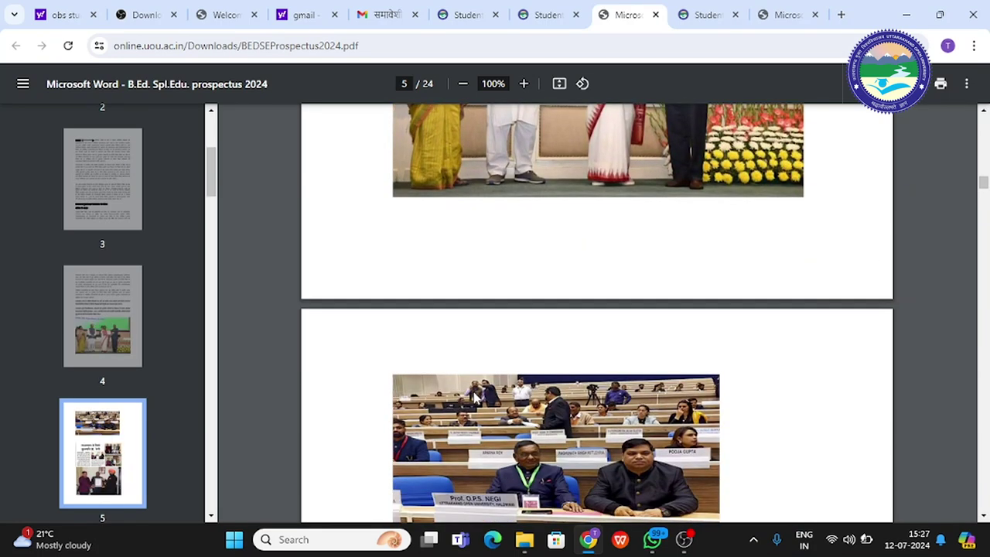
scroll(474, 393, down, 8)
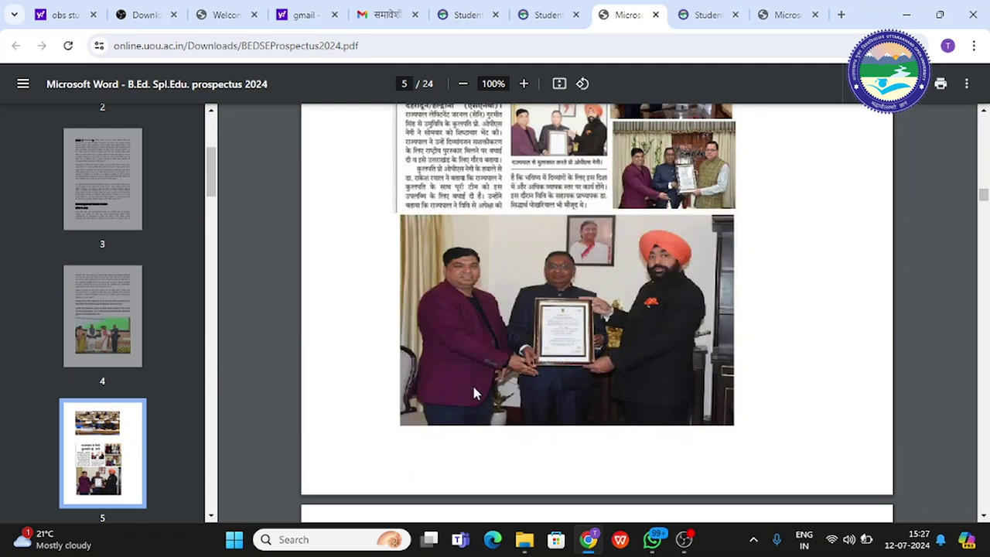
scroll(473, 393, down, 3)
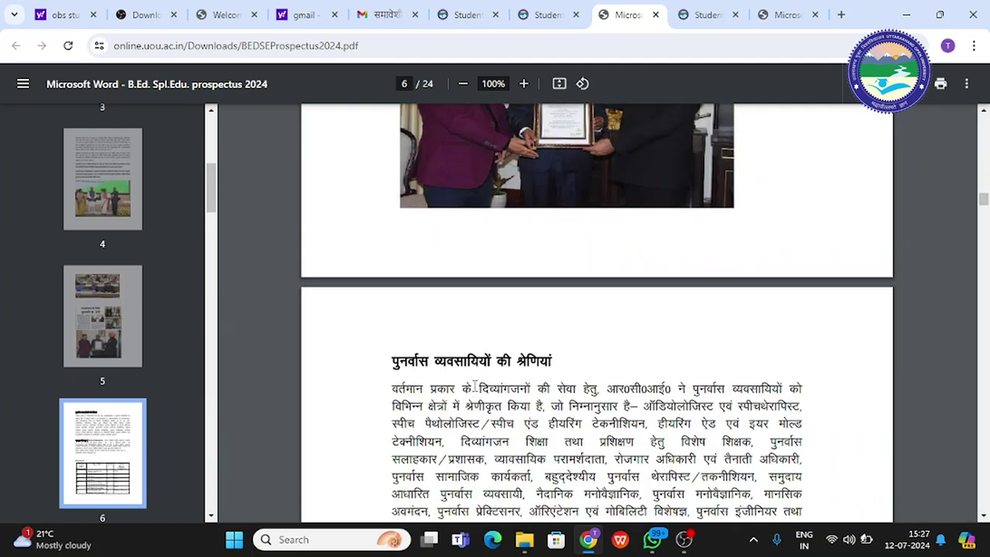
Go back through the award news clippings on page 5 to the national award photo on page 4
scroll(474, 392, up, 7)
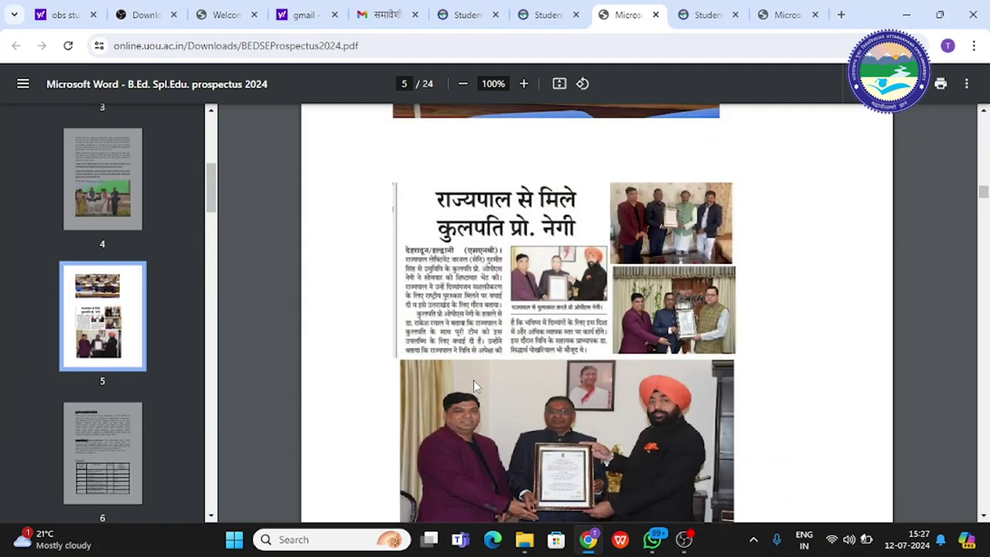
scroll(474, 380, up, 5)
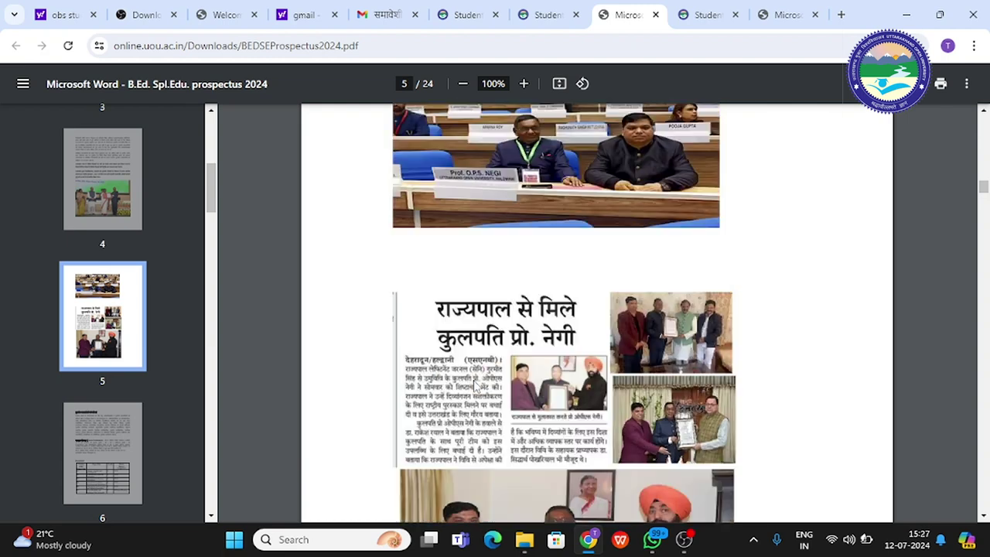
scroll(473, 383, up, 4)
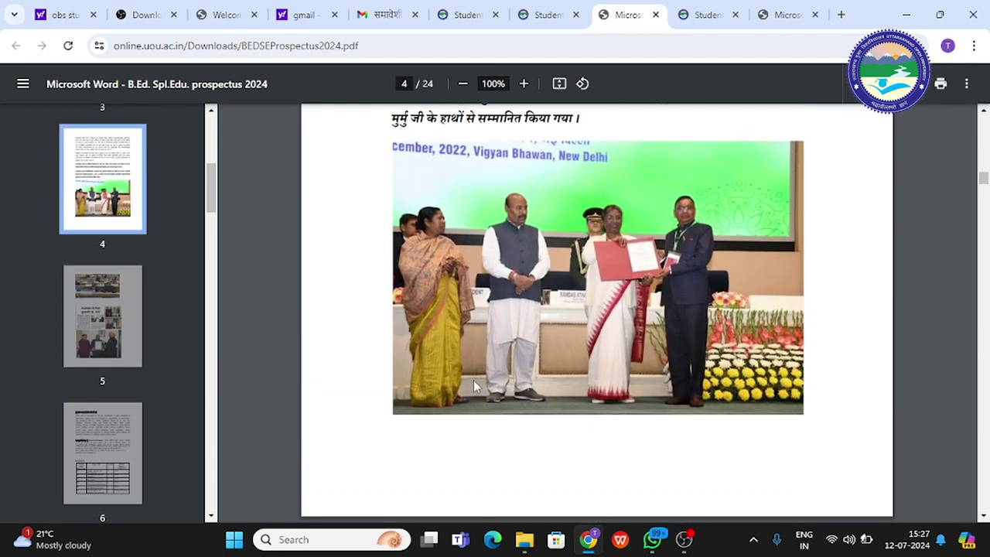